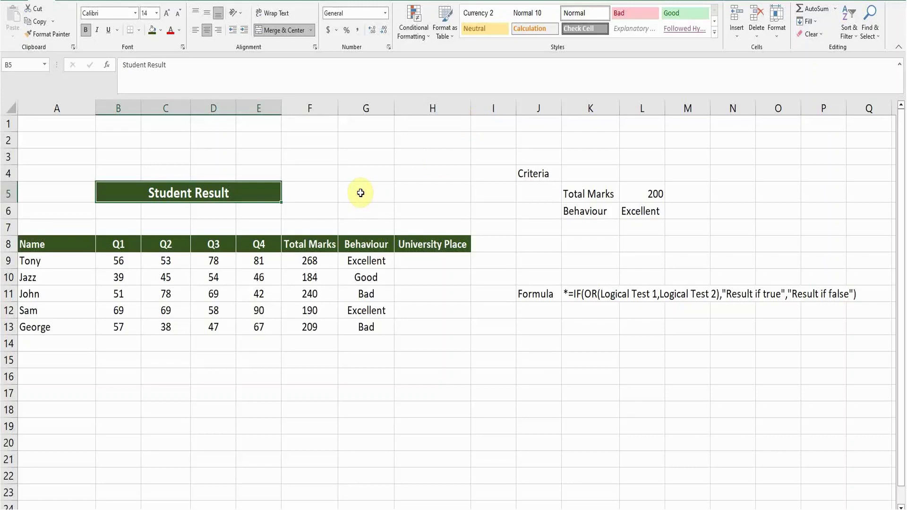
- Walk through the Student Result table's columns: Name, Q1–Q4 marks, Total Marks, Behaviour, University Place
click(314, 192)
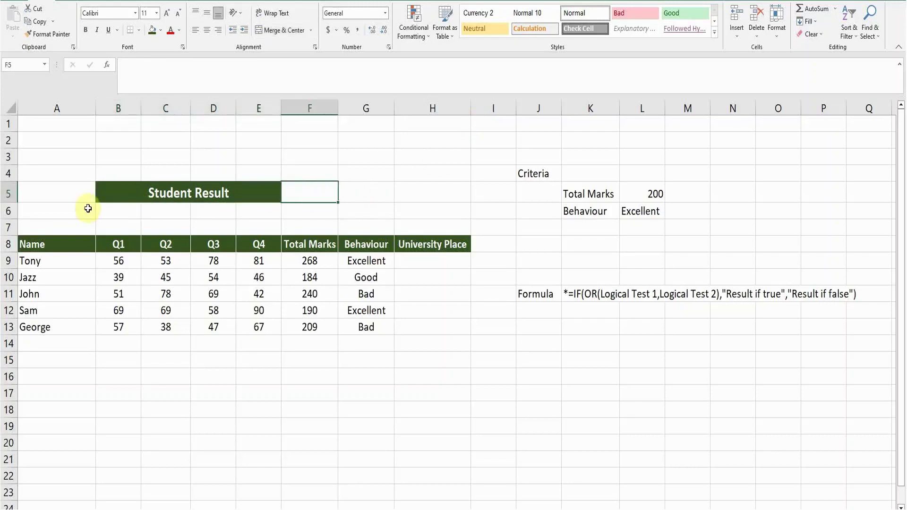
click(169, 194)
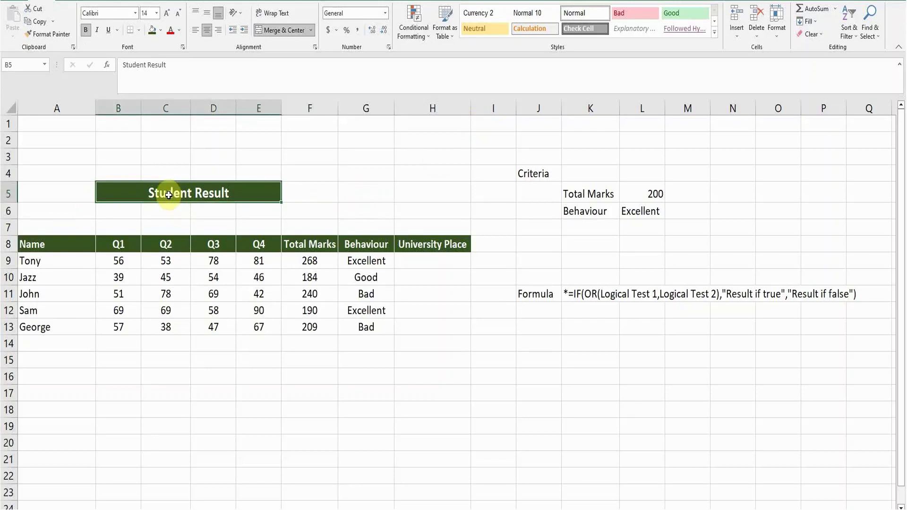
click(54, 245)
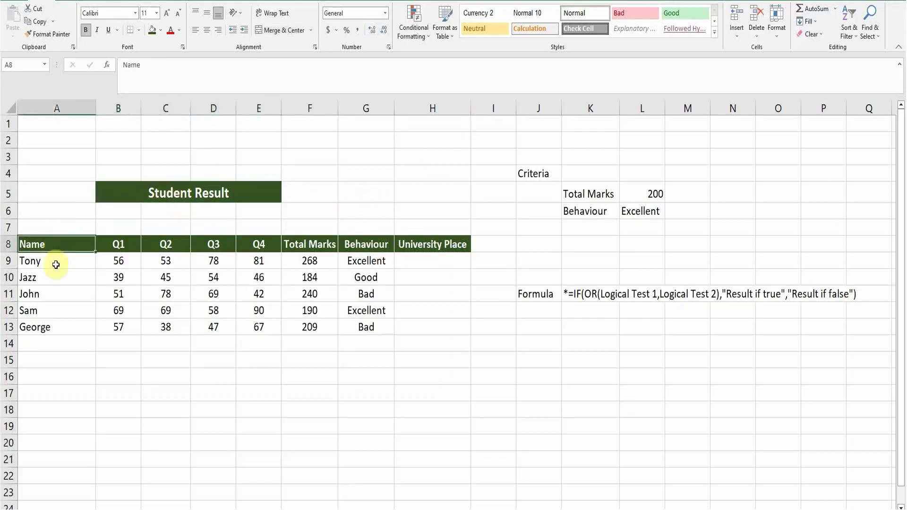
click(120, 247)
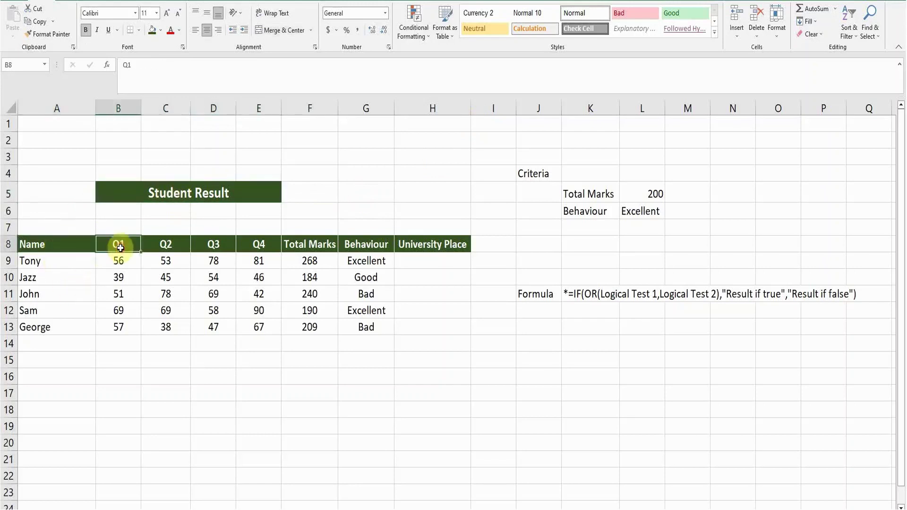
click(165, 244)
click(215, 244)
click(255, 245)
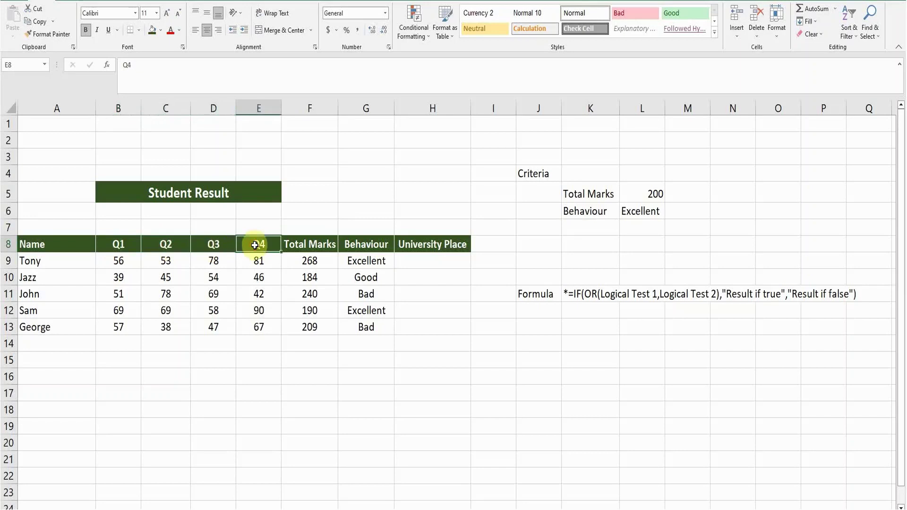
click(314, 244)
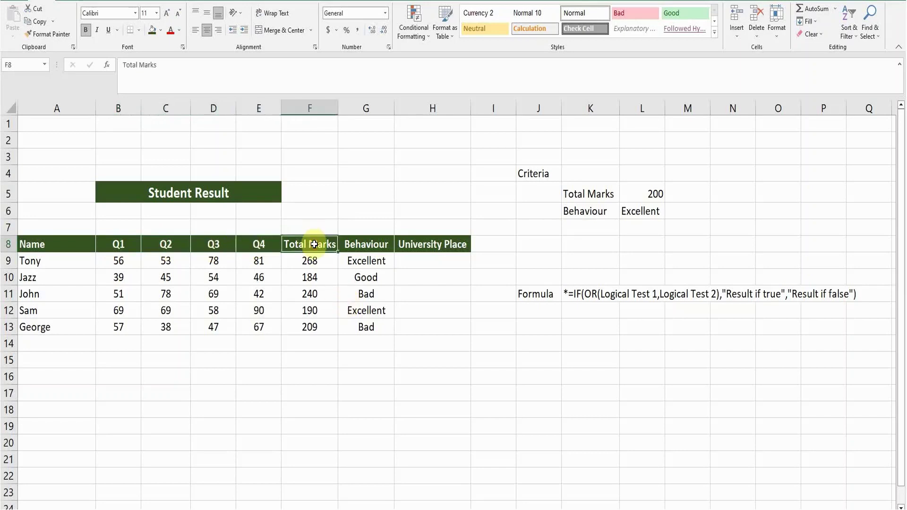
click(372, 246)
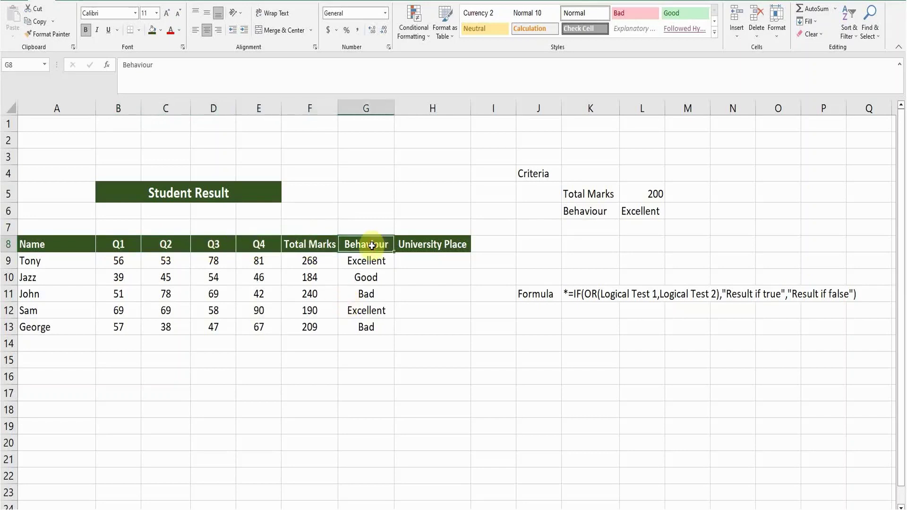
click(427, 245)
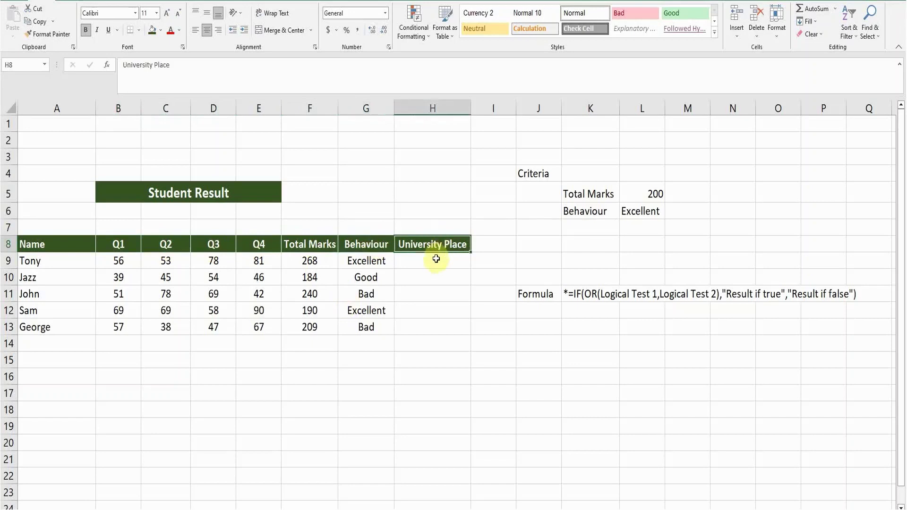
- Start the formula =IF(OR( in cell H9
click(435, 264)
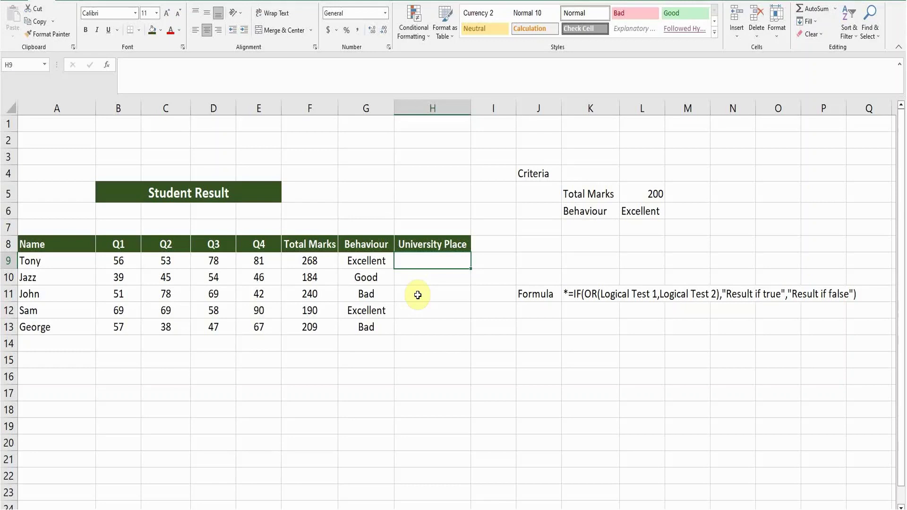
text(=if)
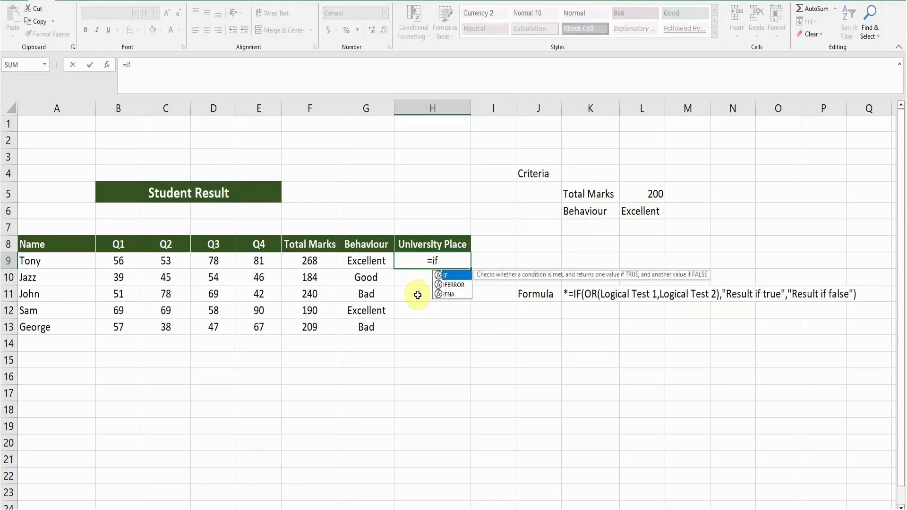
key(Tab)
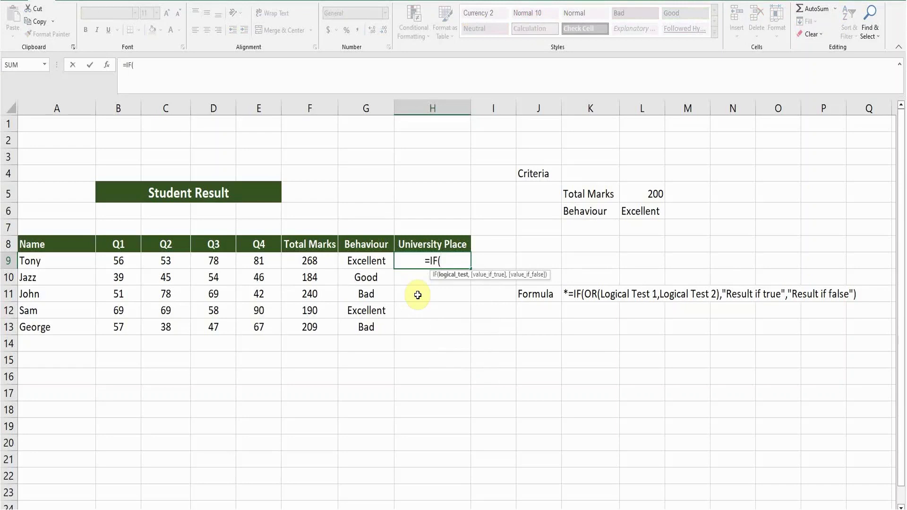
text(or)
key(Tab)
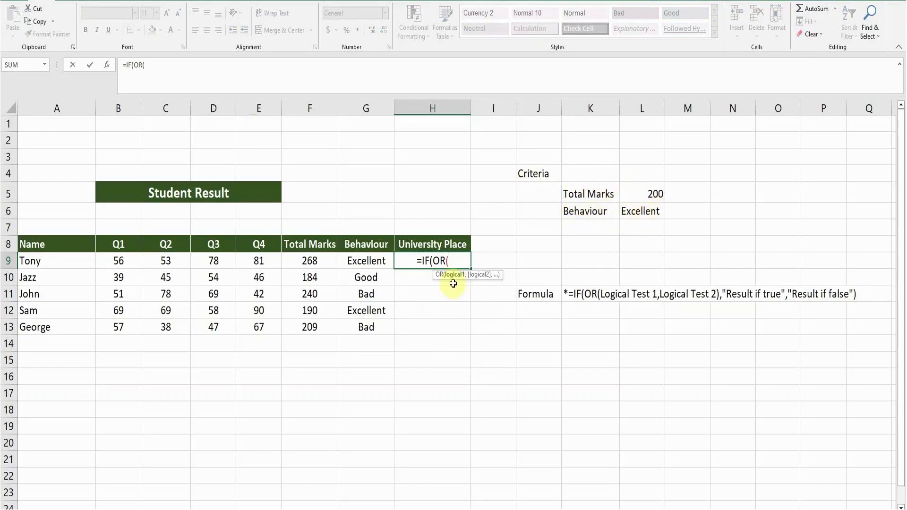
- Add the first OR test F9>$L$5, checking total marks against the 200-mark criterion
click(317, 262)
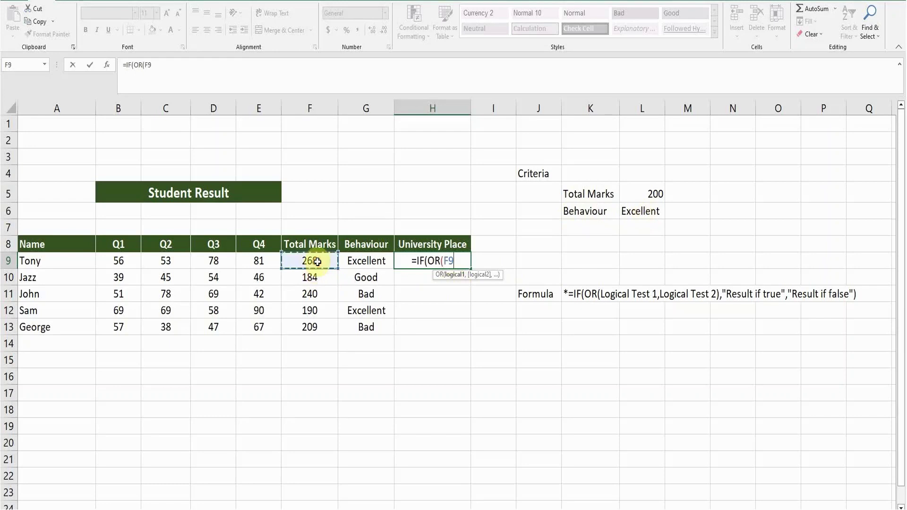
text(>)
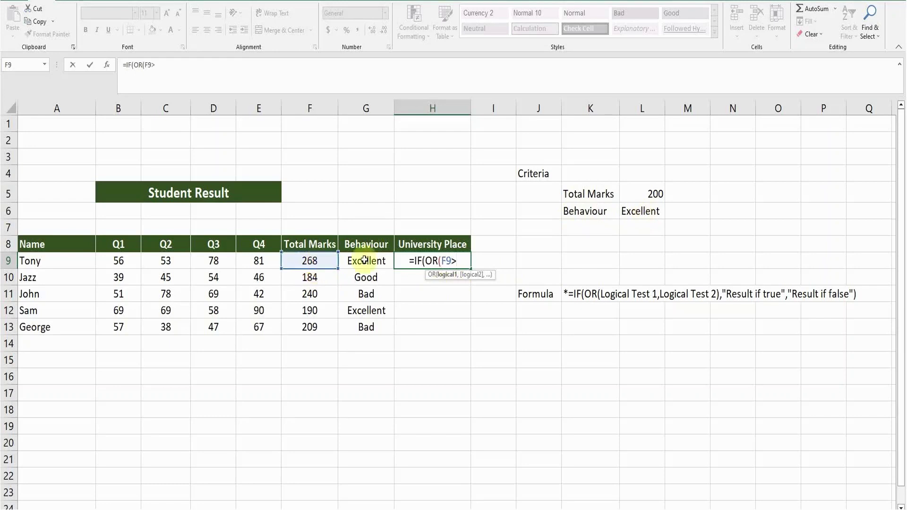
click(647, 190)
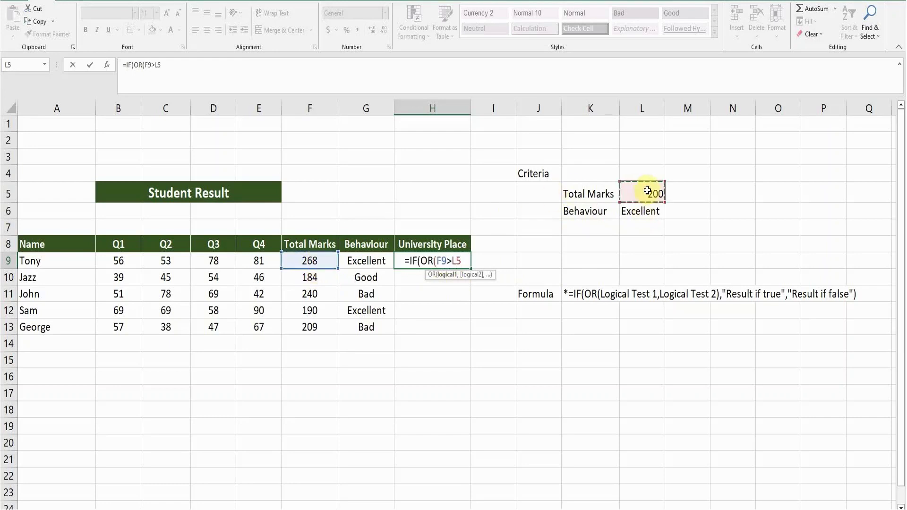
key(F4)
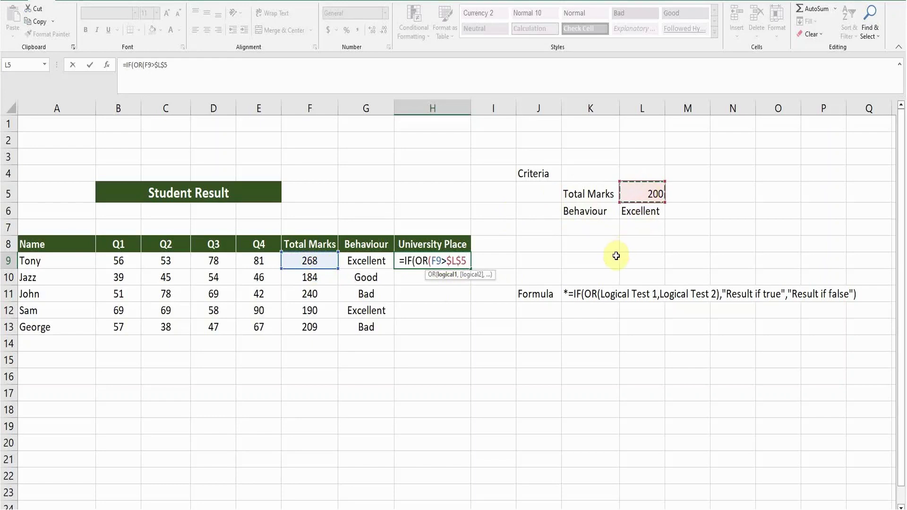
text(,)
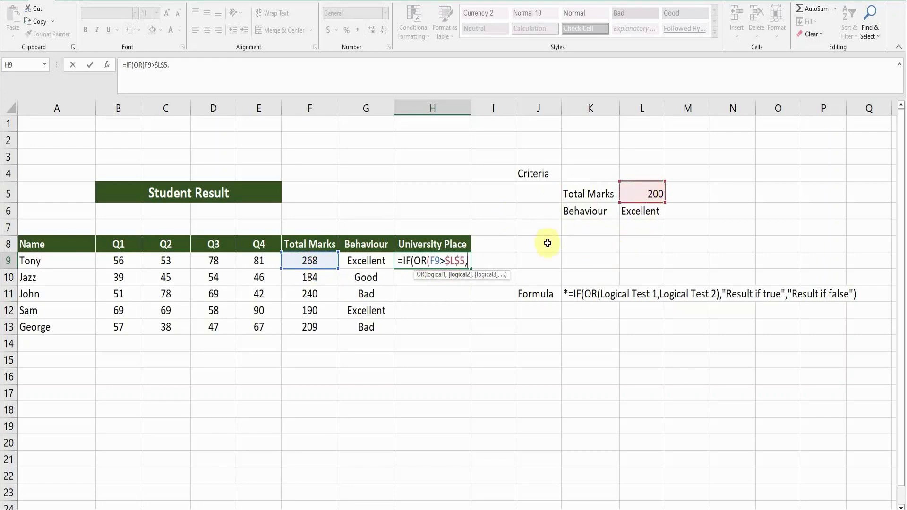
- Add the second test G9=$L$6 for Excellent behaviour and close the OR bracket
click(376, 263)
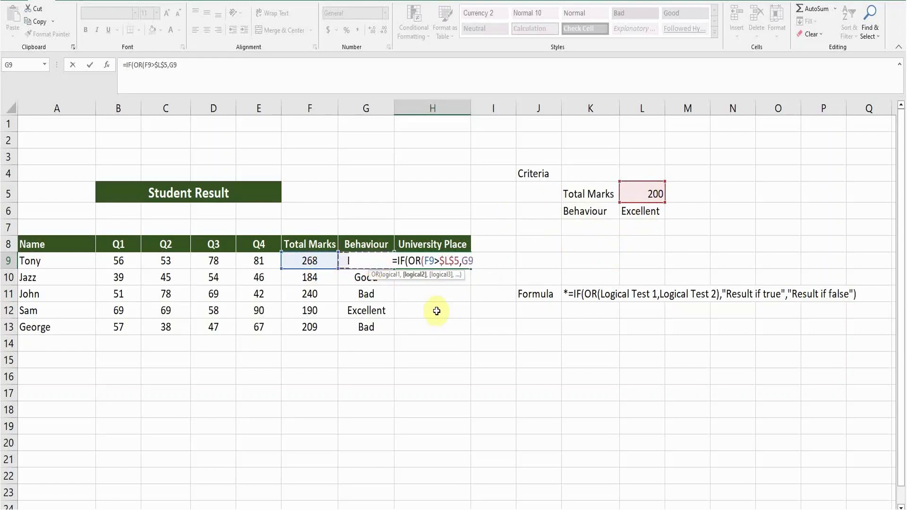
text(=)
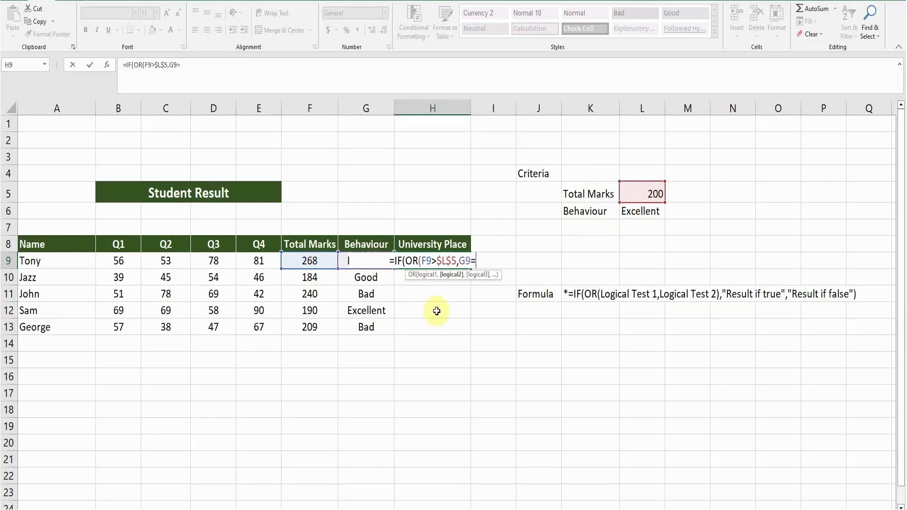
click(645, 212)
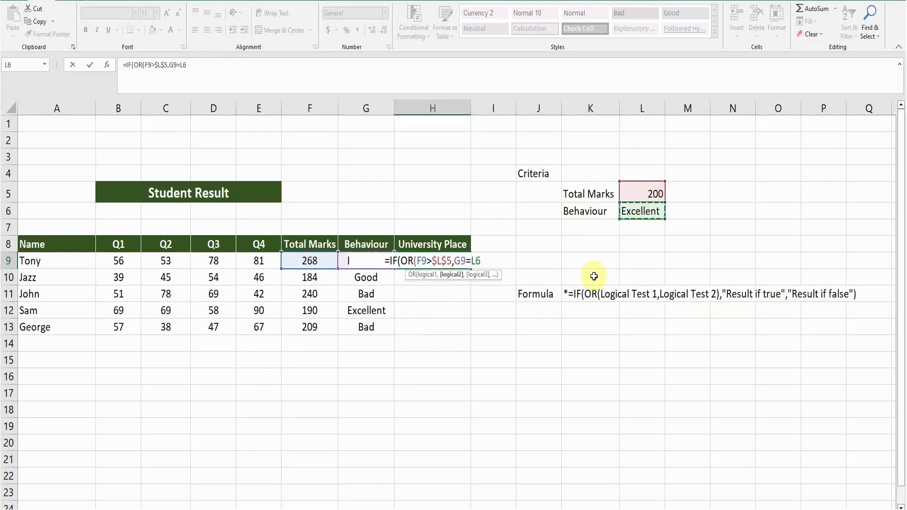
key(F4)
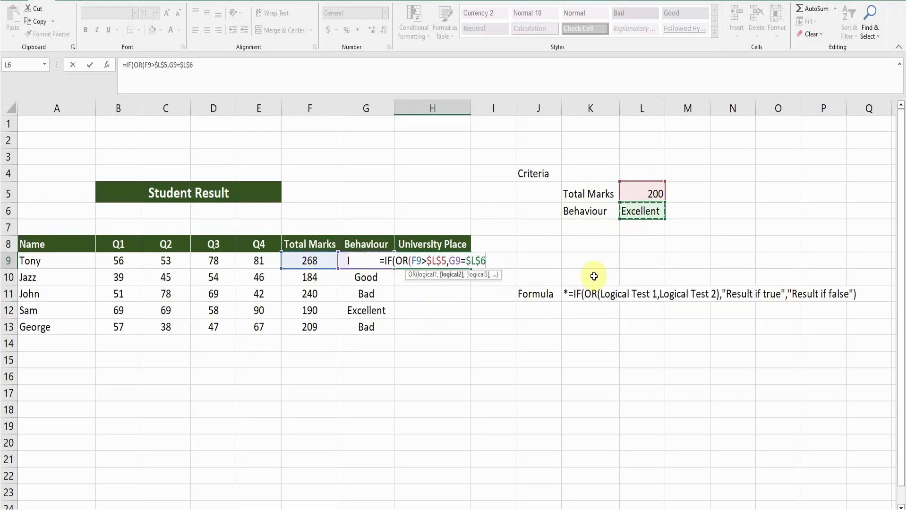
text())
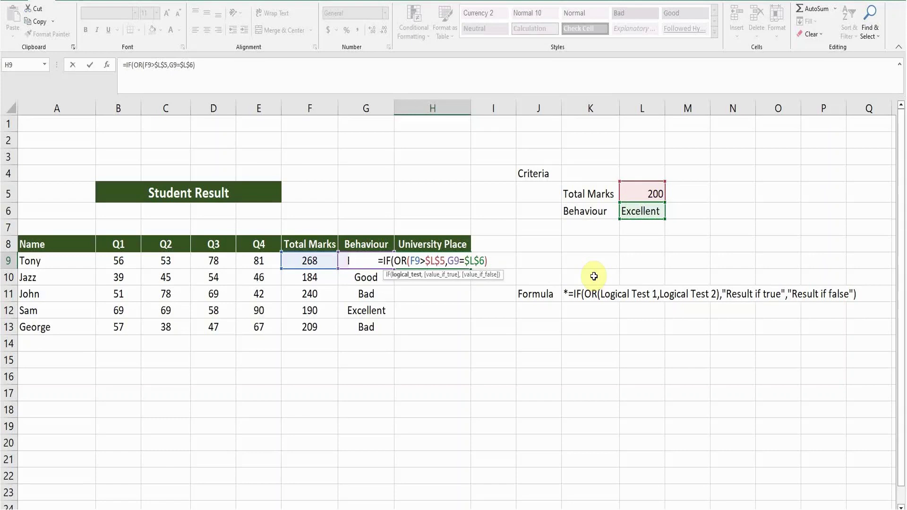
- Finish H9 as =IF(OR(F9>$L$5,G9=$L$6),"Y","N") and confirm it
text(,)
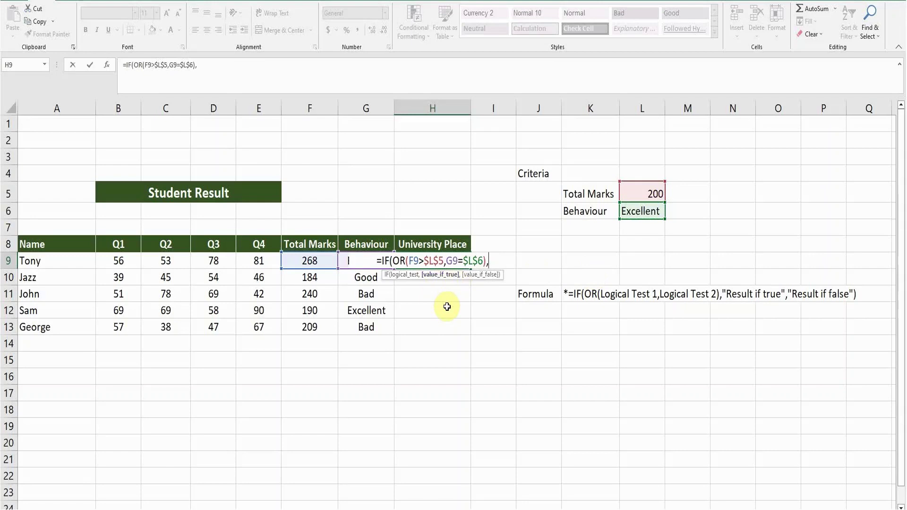
text("Y)
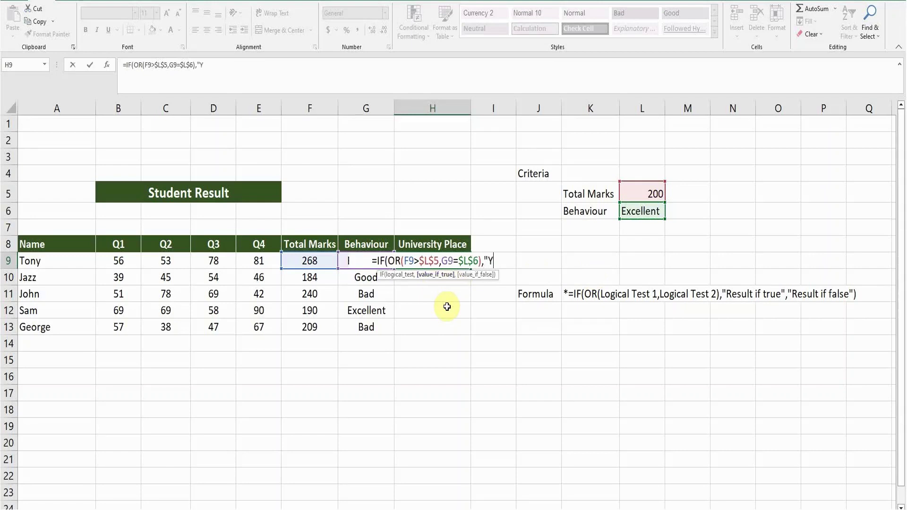
text(")
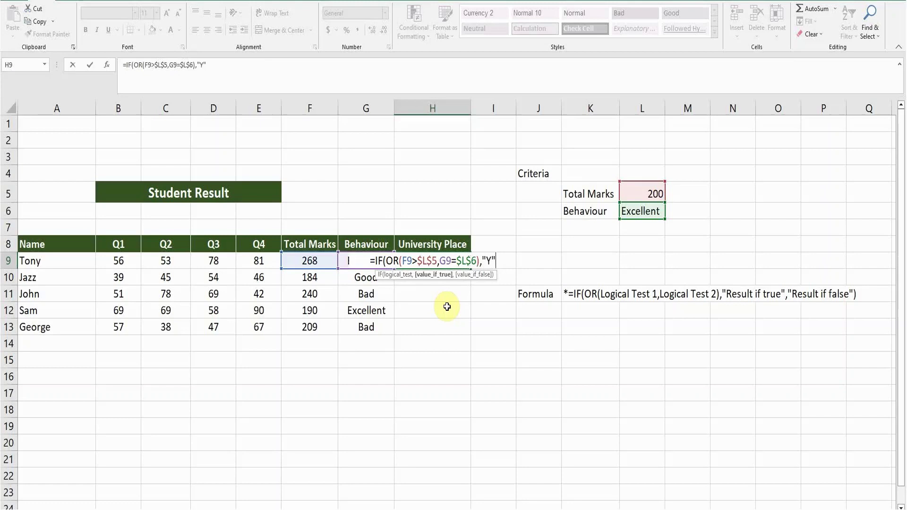
text(,)
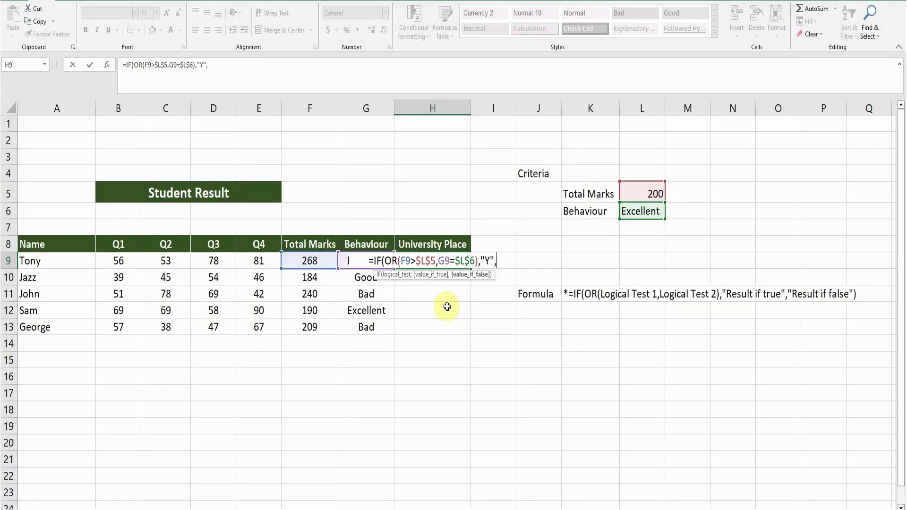
text("N)
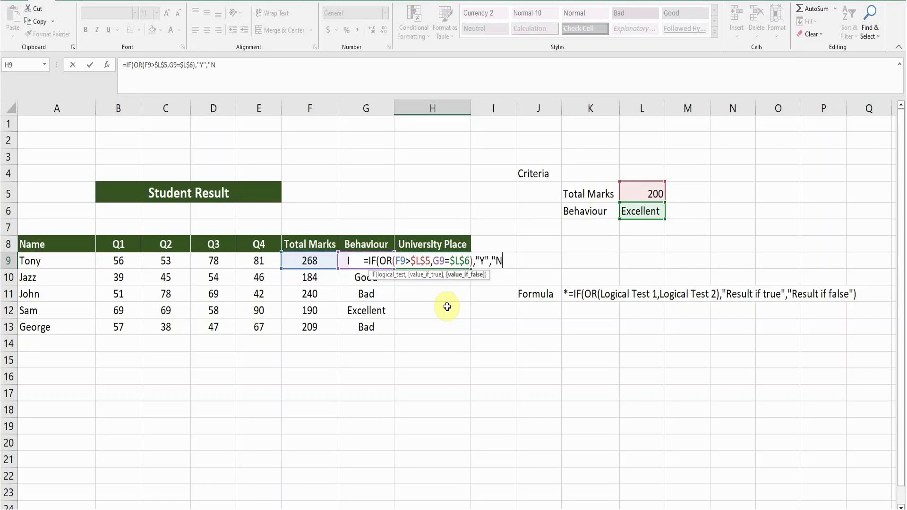
text(")
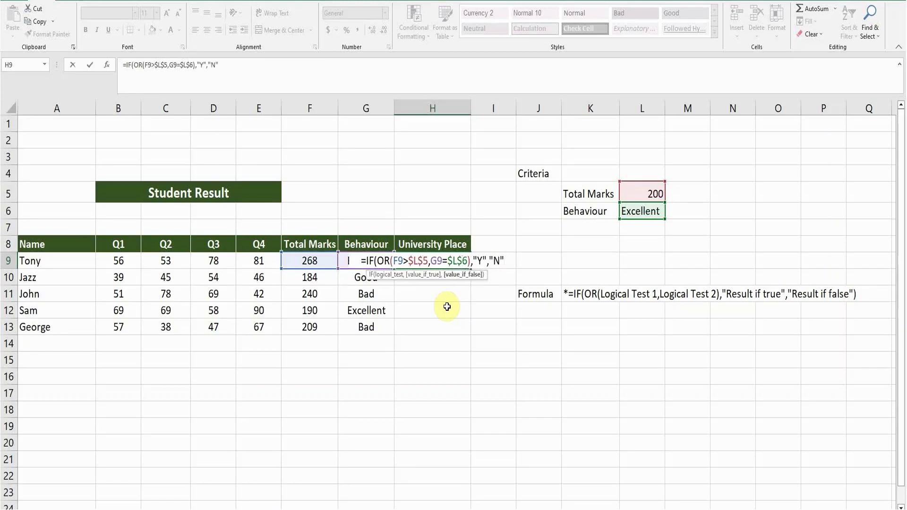
text())
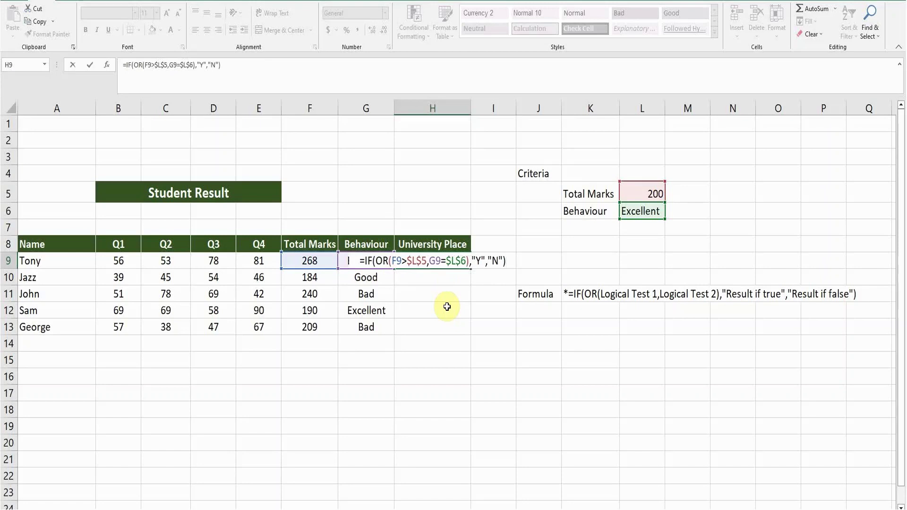
key(Return)
- Fill the H9 formula down through H13, giving Y, N, Y, Y, Y
click(435, 261)
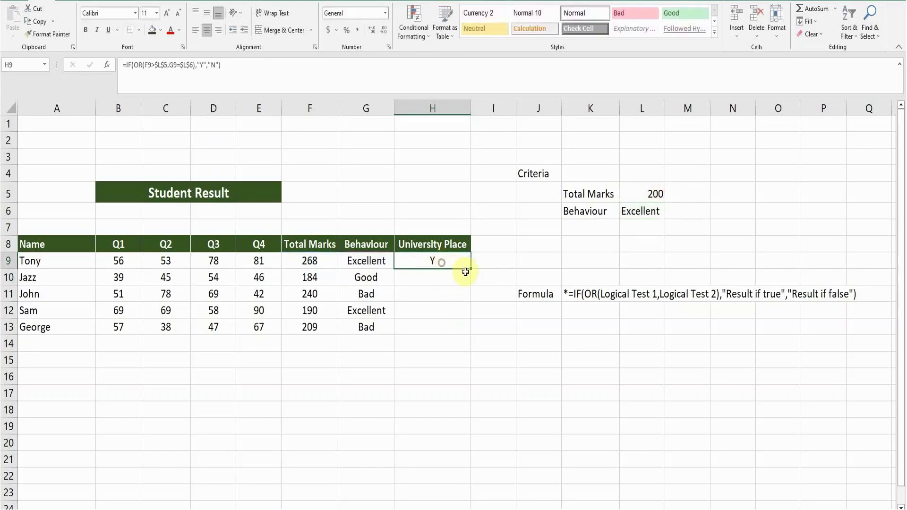
double_click(471, 270)
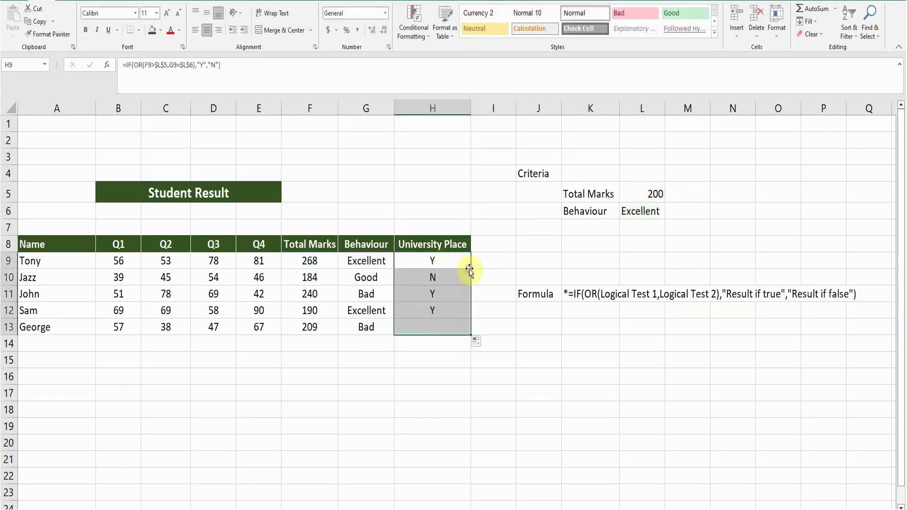
click(440, 263)
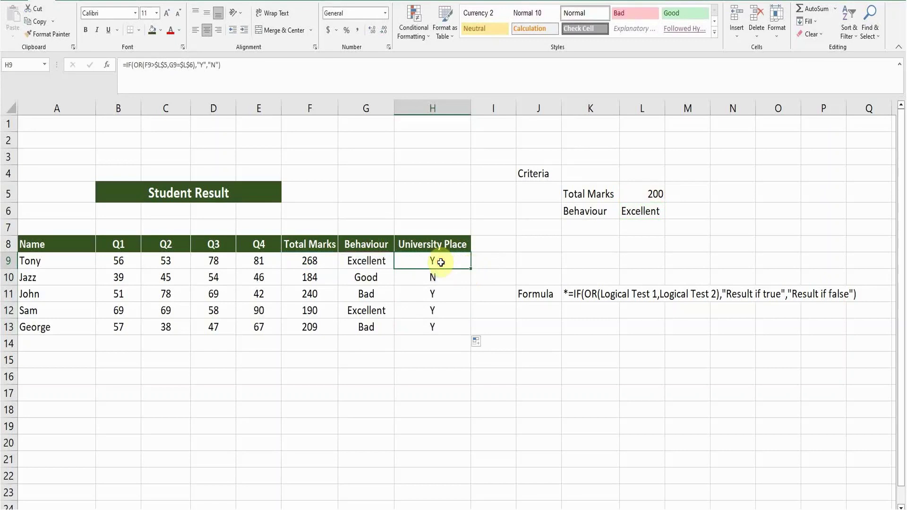
click(311, 263)
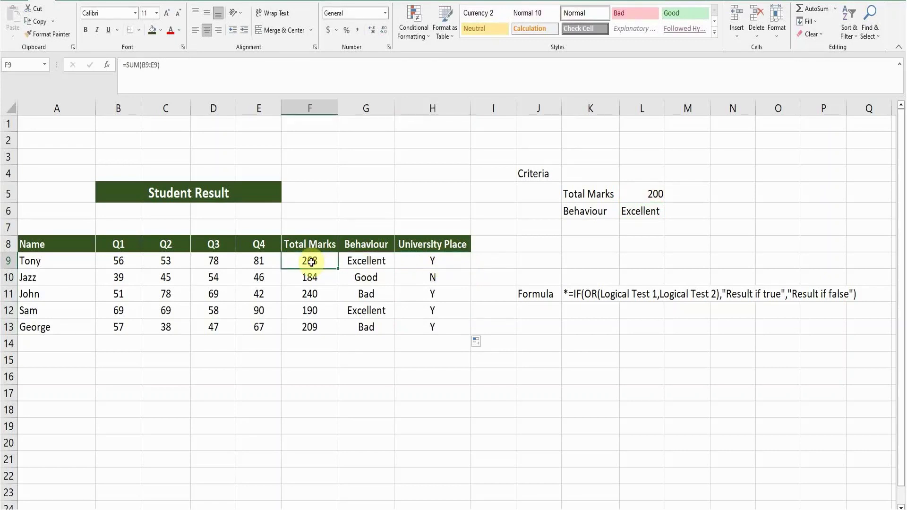
click(369, 262)
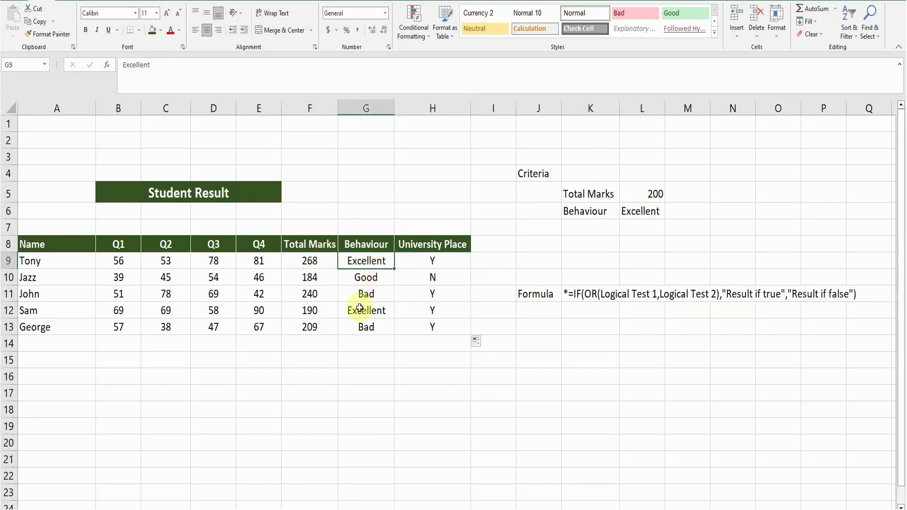
click(44, 313)
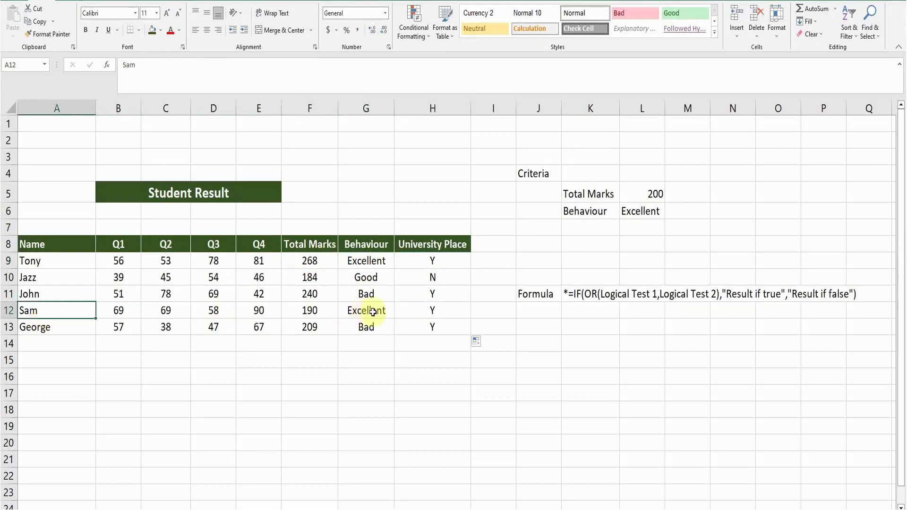
click(302, 310)
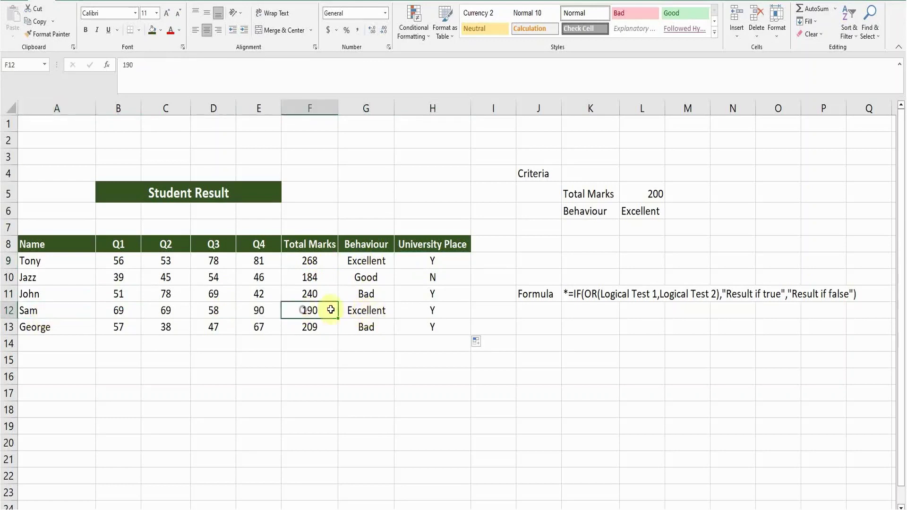
click(368, 312)
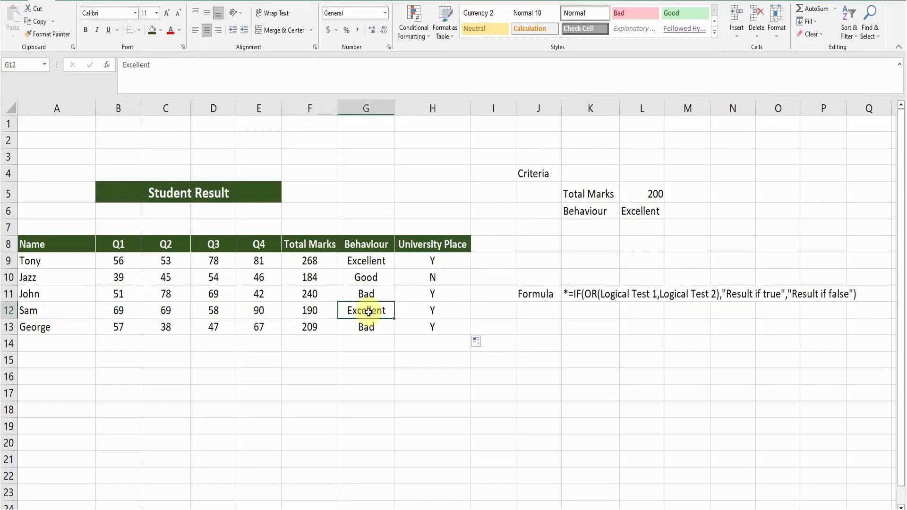
click(445, 311)
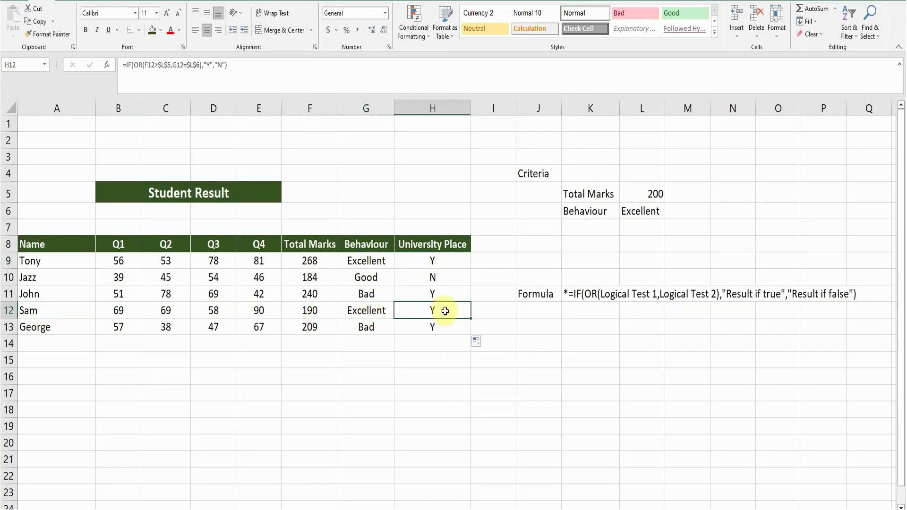
click(370, 311)
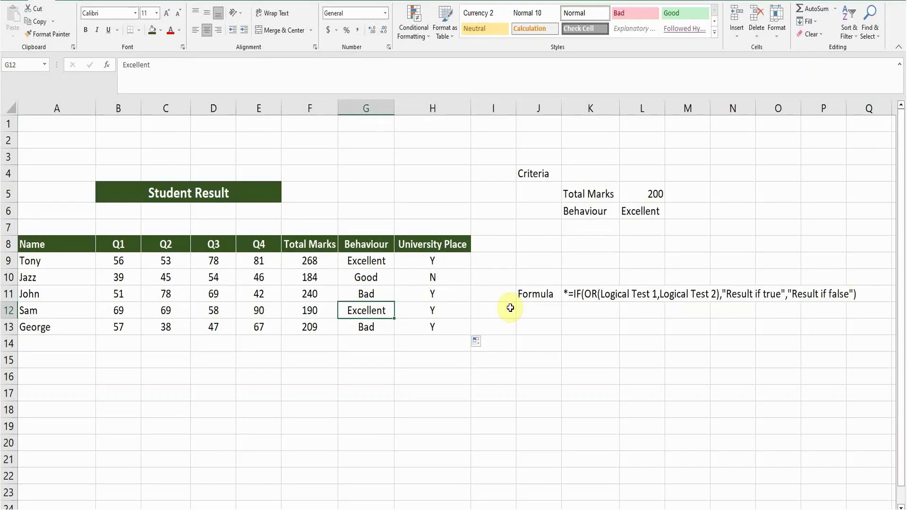
click(576, 296)
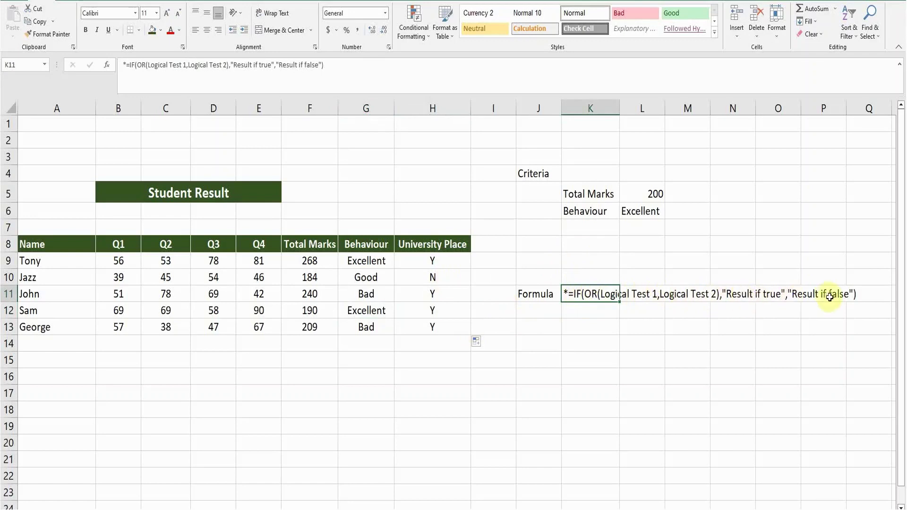
click(579, 332)
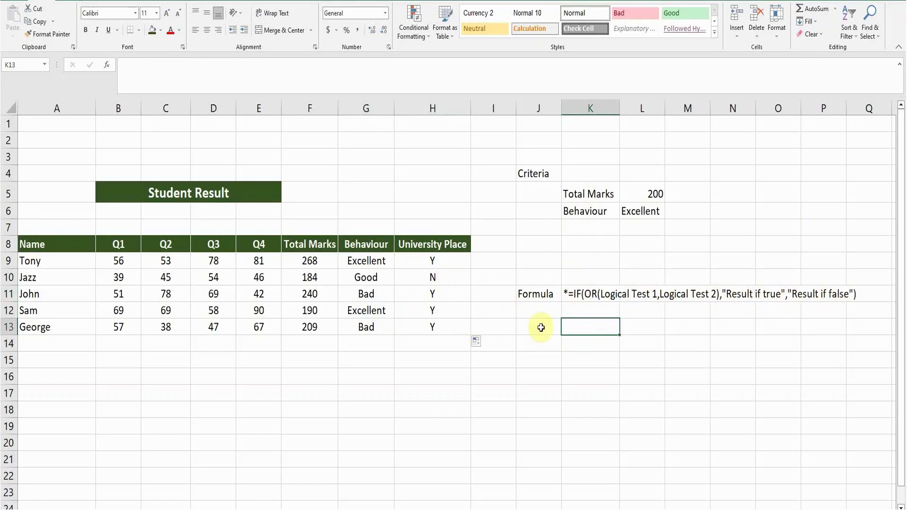